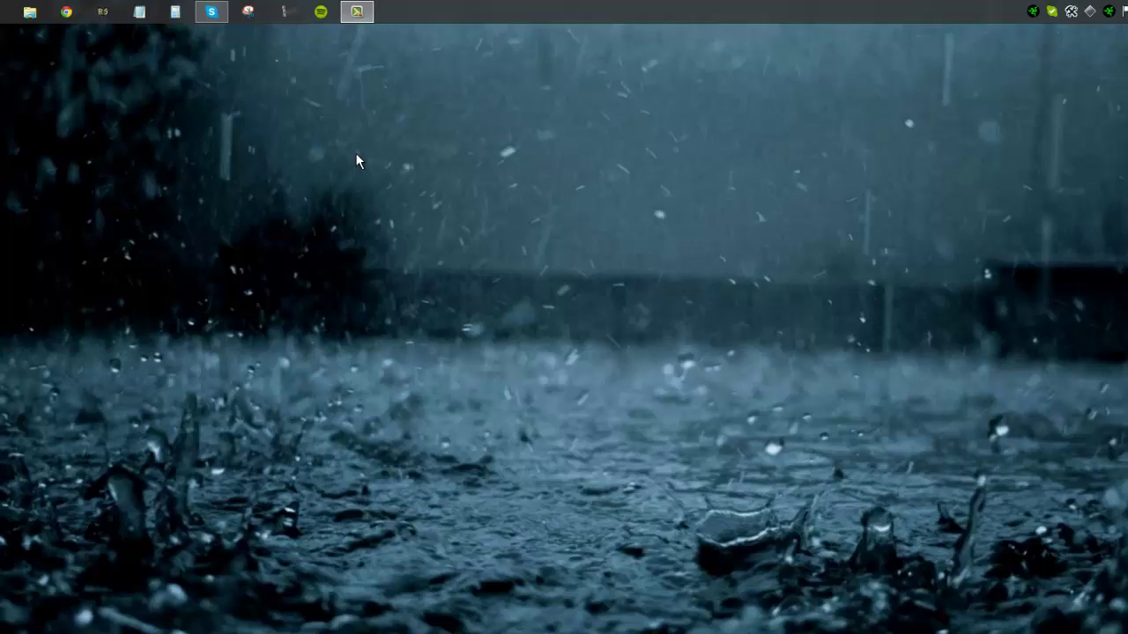
Go to C:\Windows\System32\Drivers\etc through the Run box and double-click the hosts file.
key(super+r)
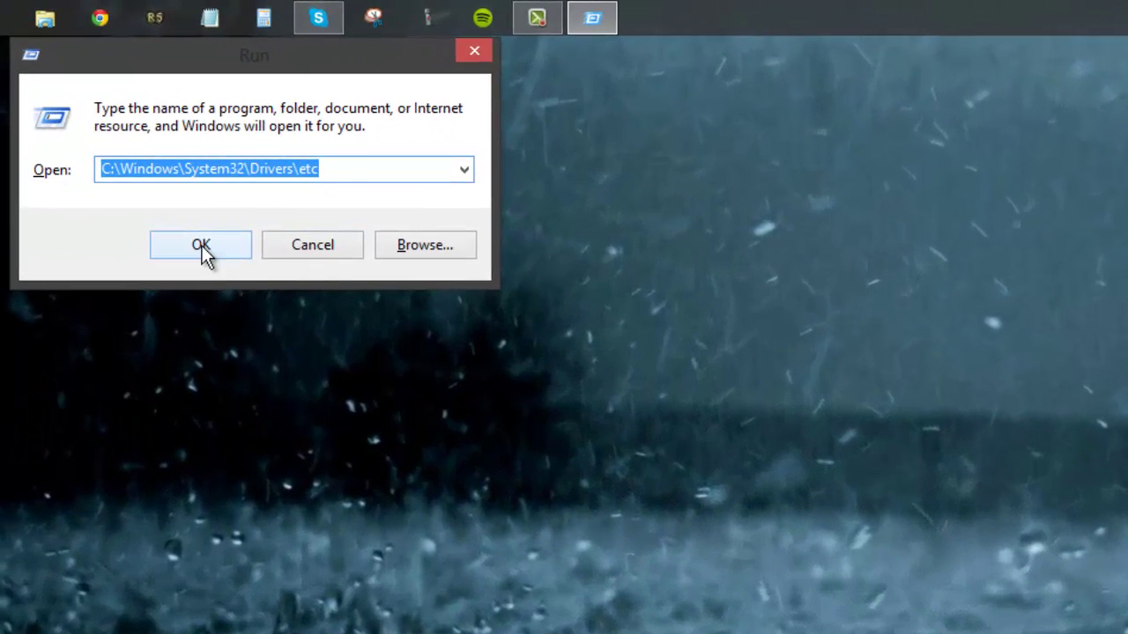
drag(343, 172, 48, 181)
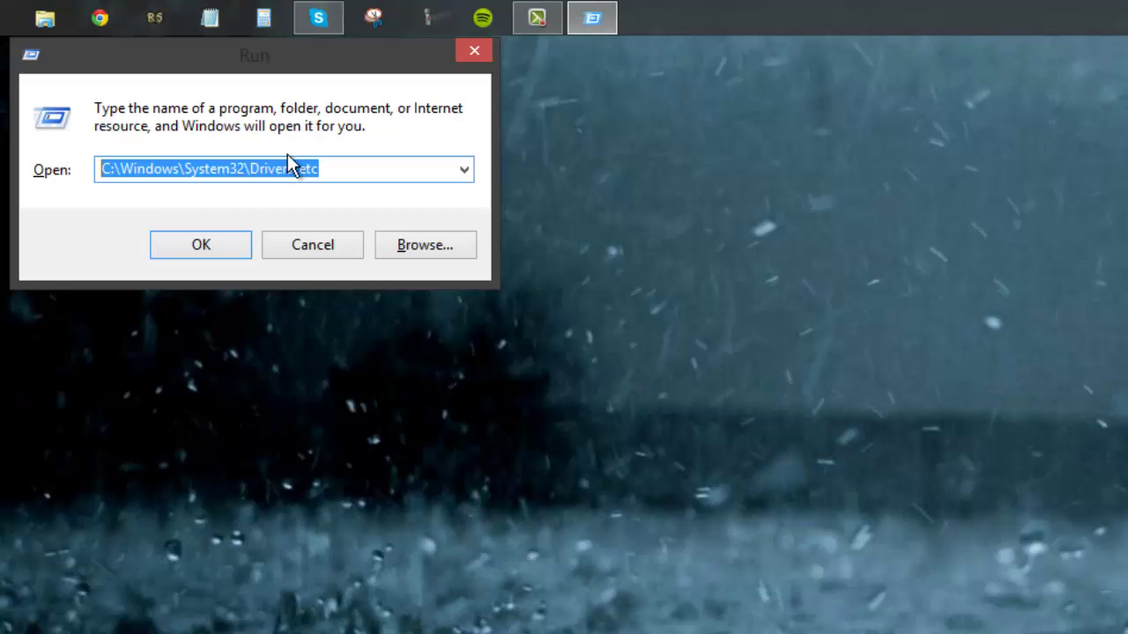
click(344, 169)
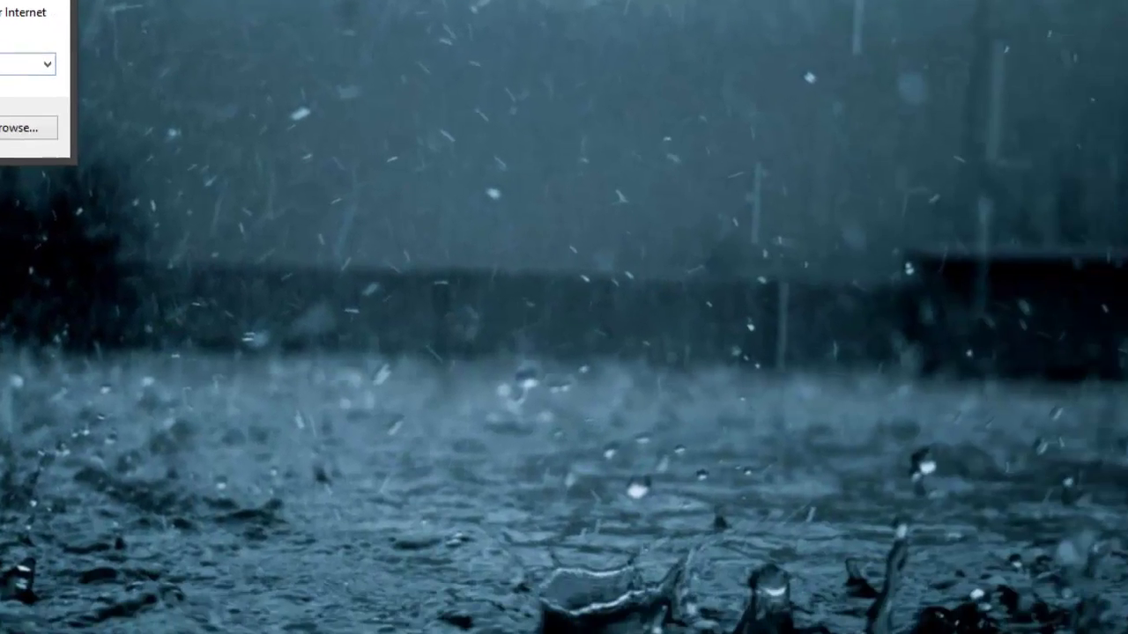
click(227, 246)
click(221, 253)
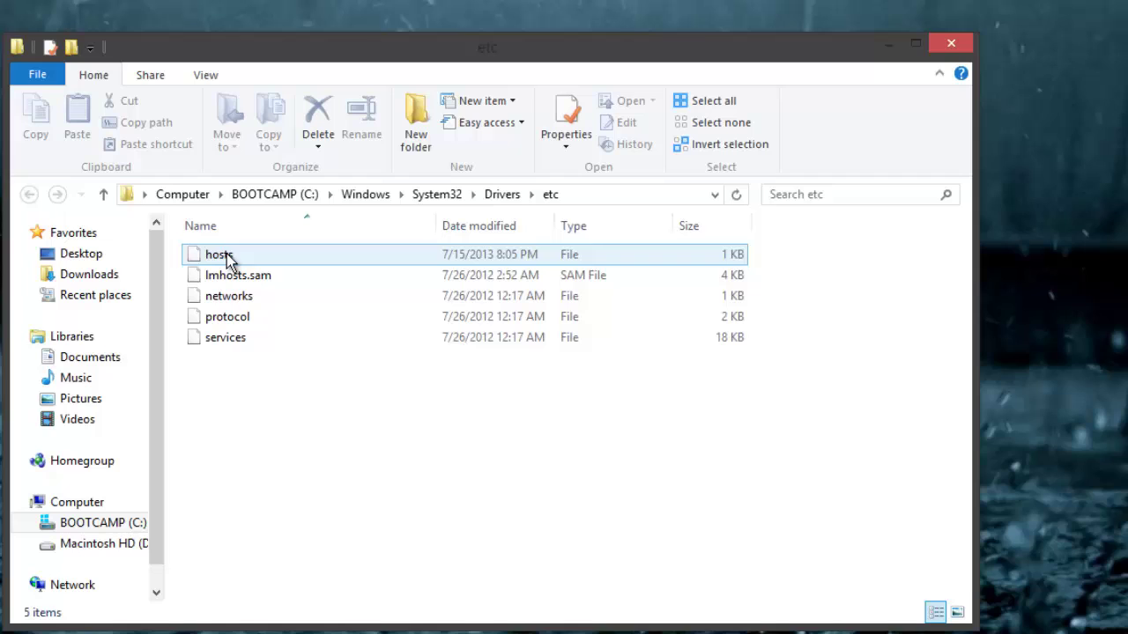
double_click(221, 255)
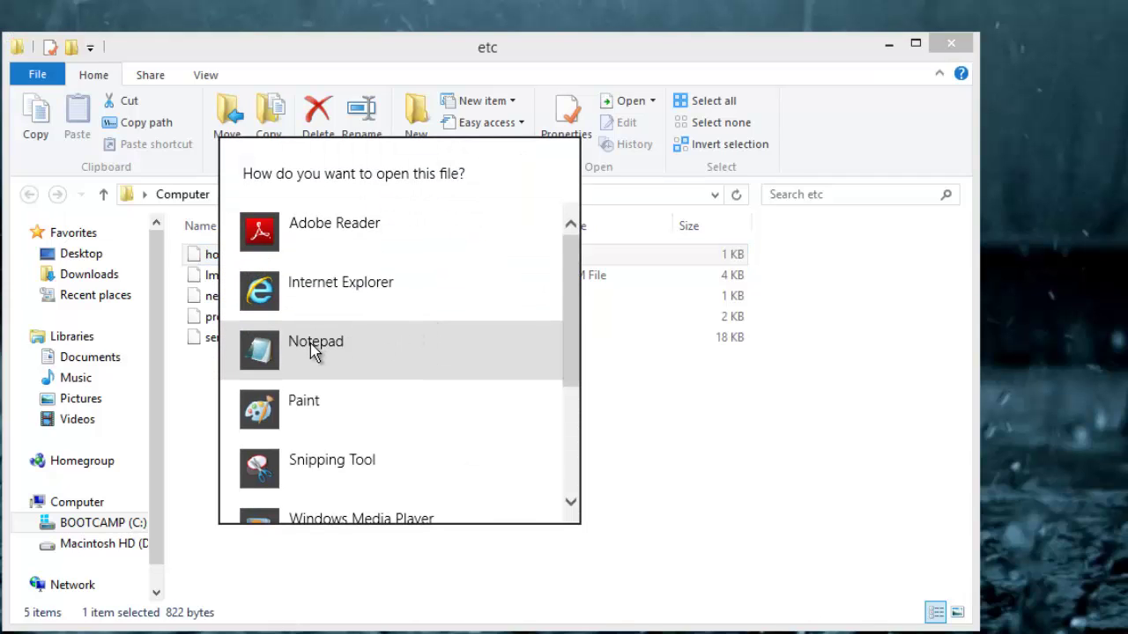
scroll(310, 345, down, 3)
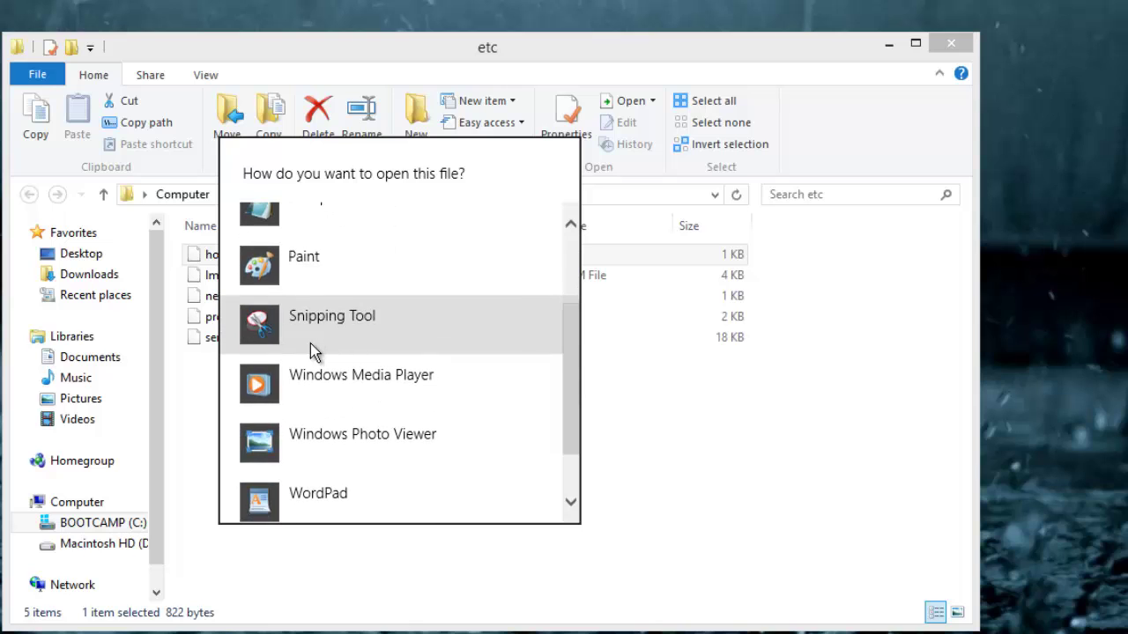
scroll(315, 428, up, 3)
Open hosts in Notepad and add a new line reading Abnercus at the end.
click(312, 355)
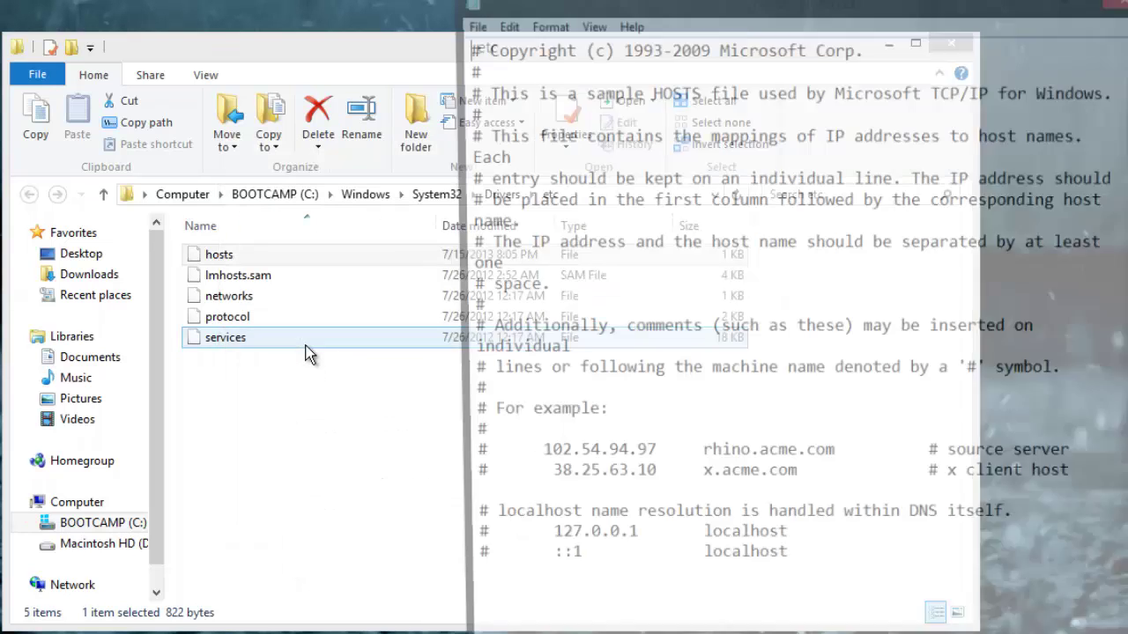
click(849, 611)
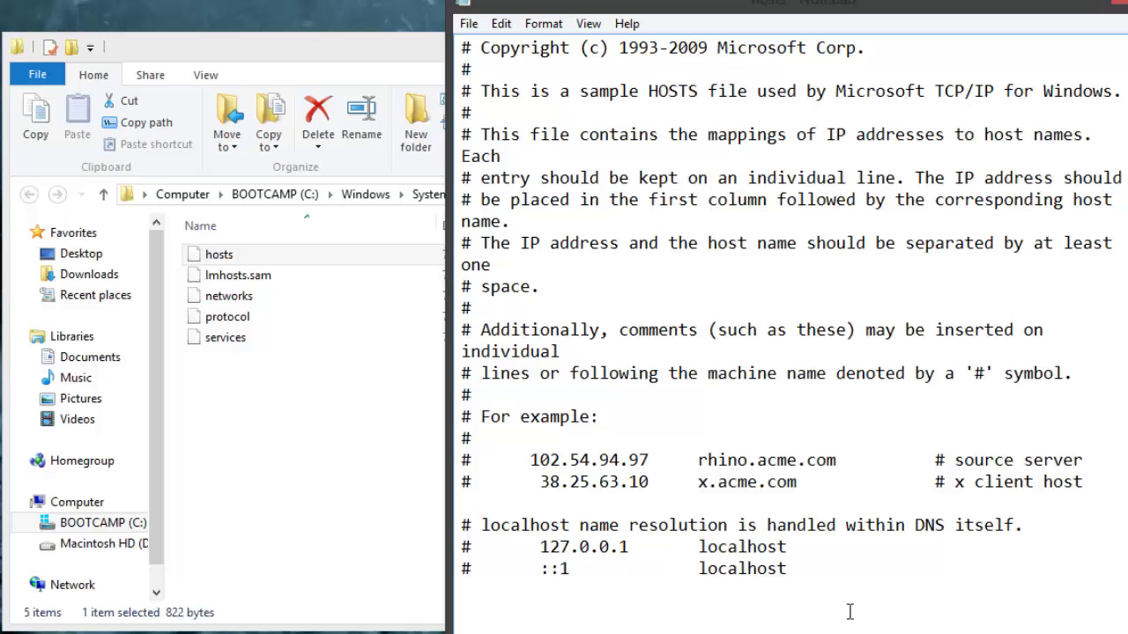
key(Return)
key(Return)
text(Abnercus)
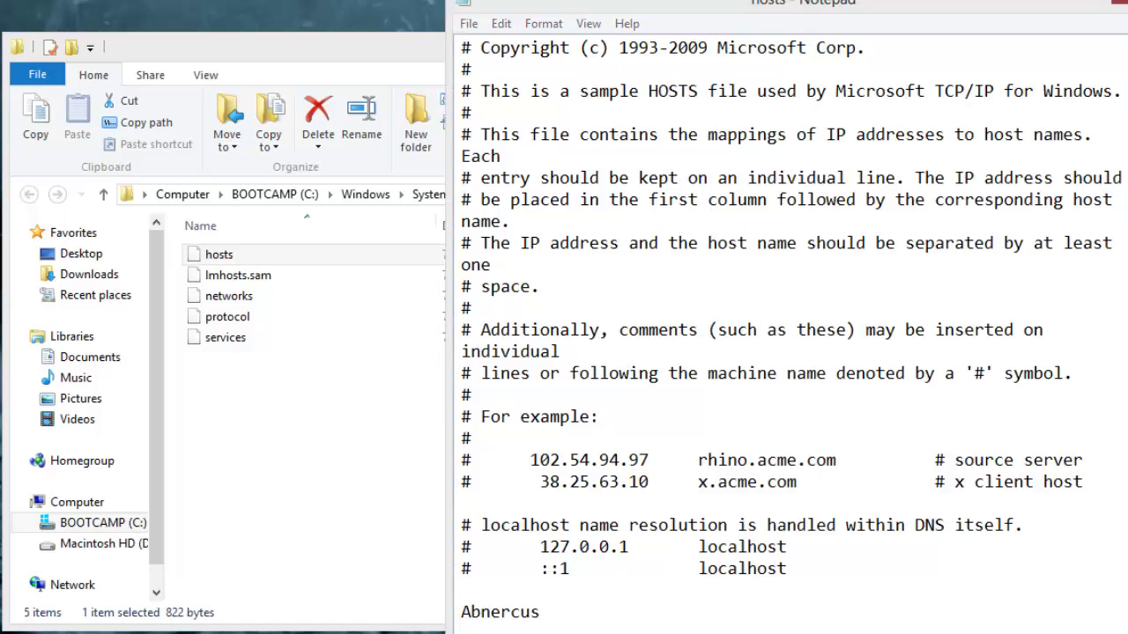
Try saving hosts into the etc folder, then cancel after the permission-denied warning.
key(alt+F4)
click(369, 394)
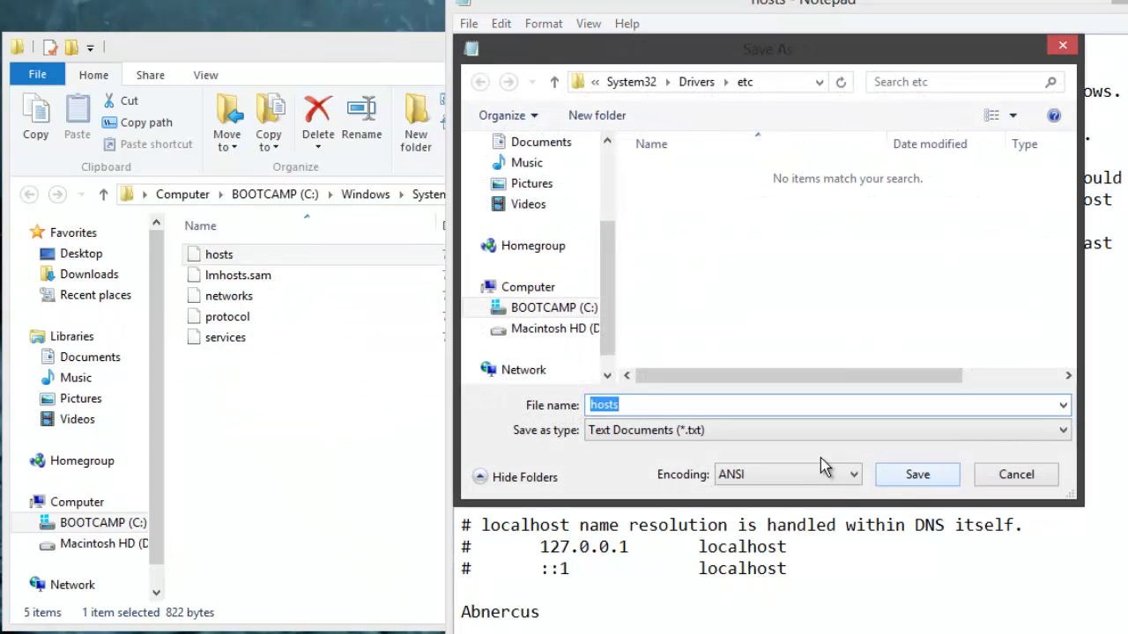
click(919, 476)
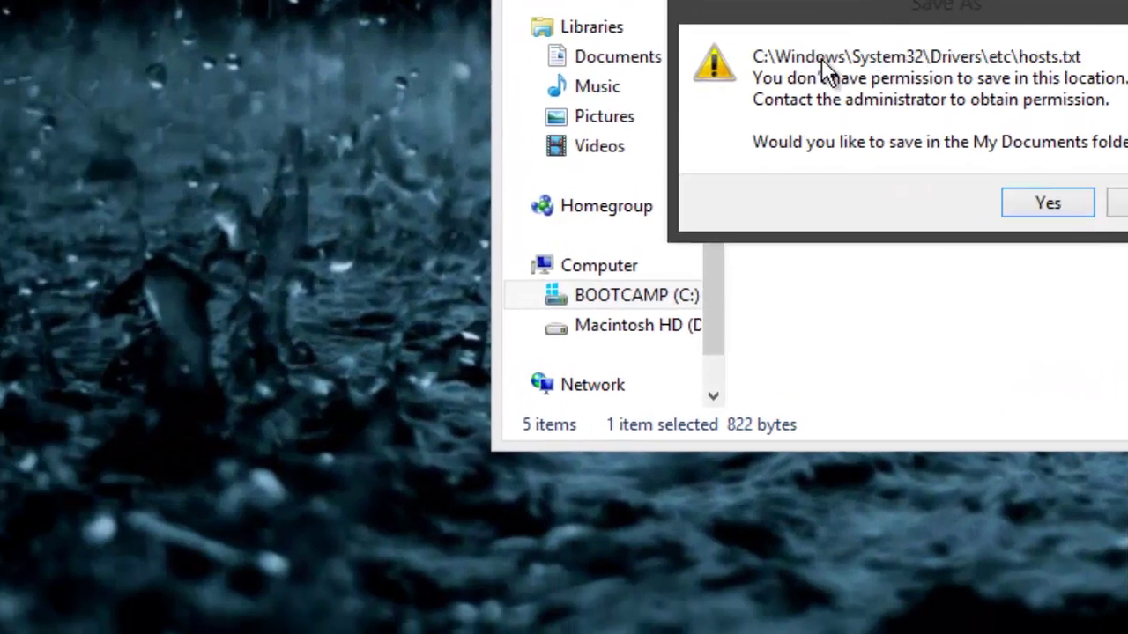
drag(821, 58, 347, 313)
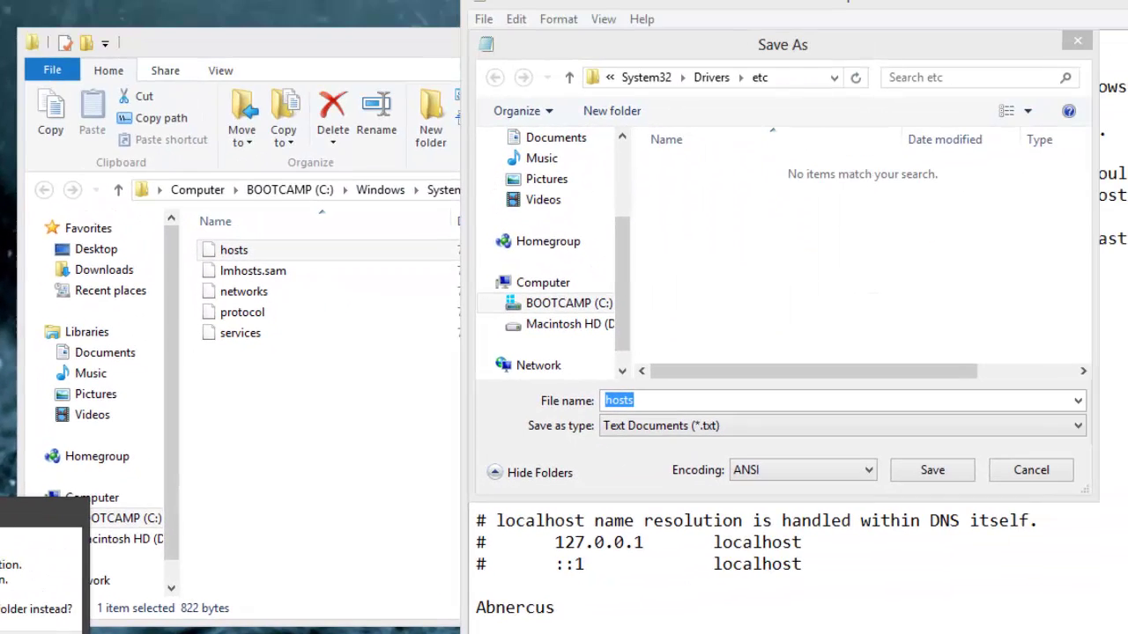
key(Escape)
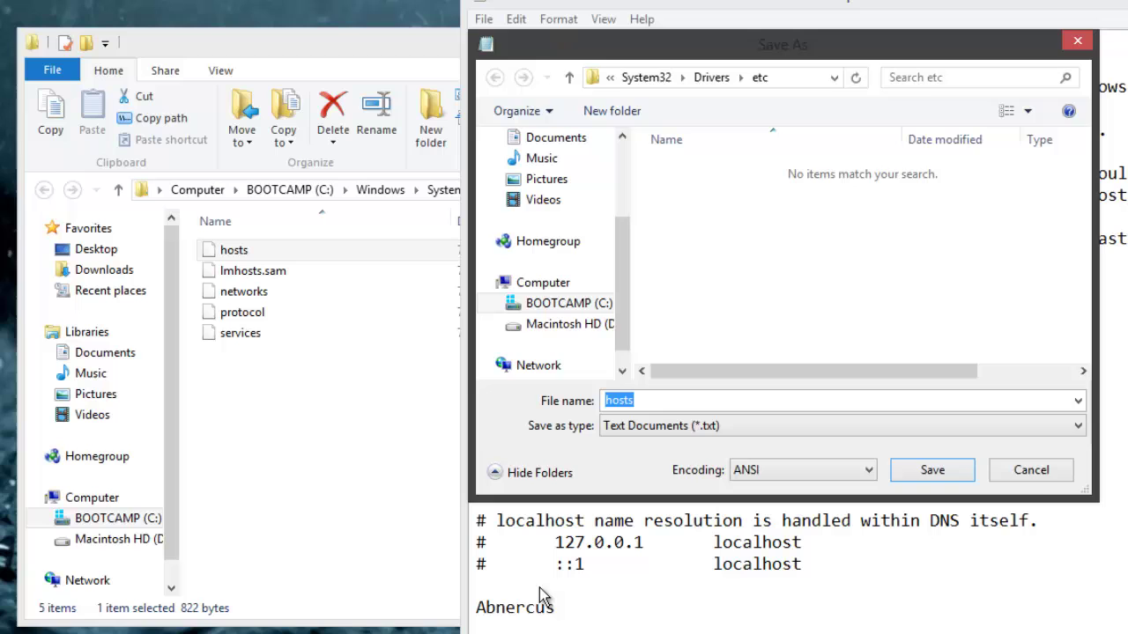
click(1038, 472)
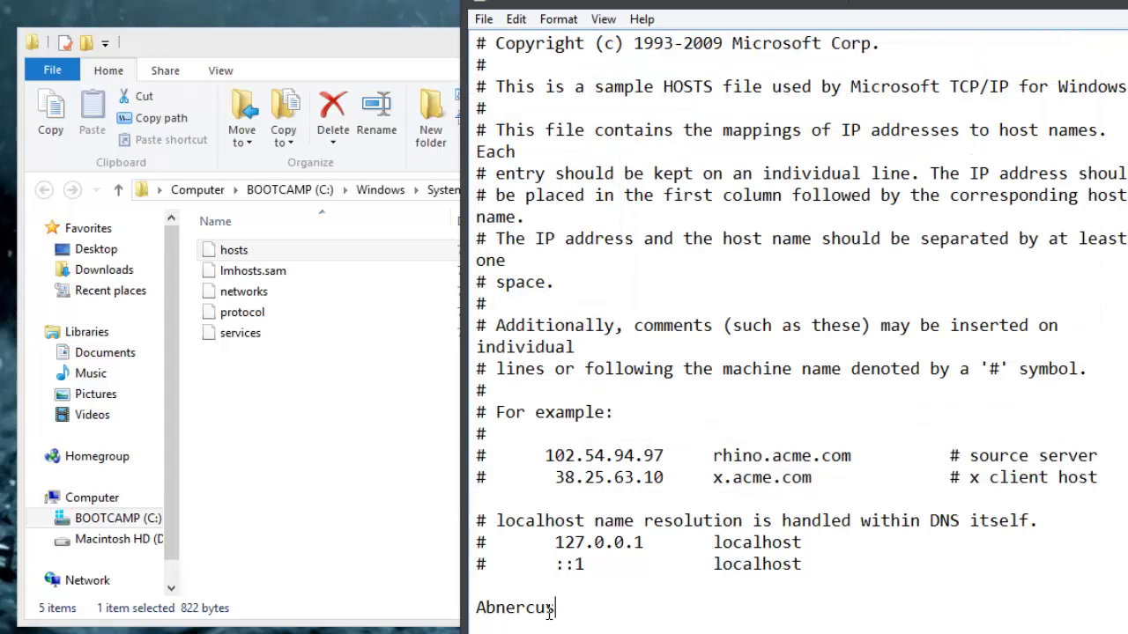
Close Notepad without saving the Abnercus line.
drag(557, 608, 475, 608)
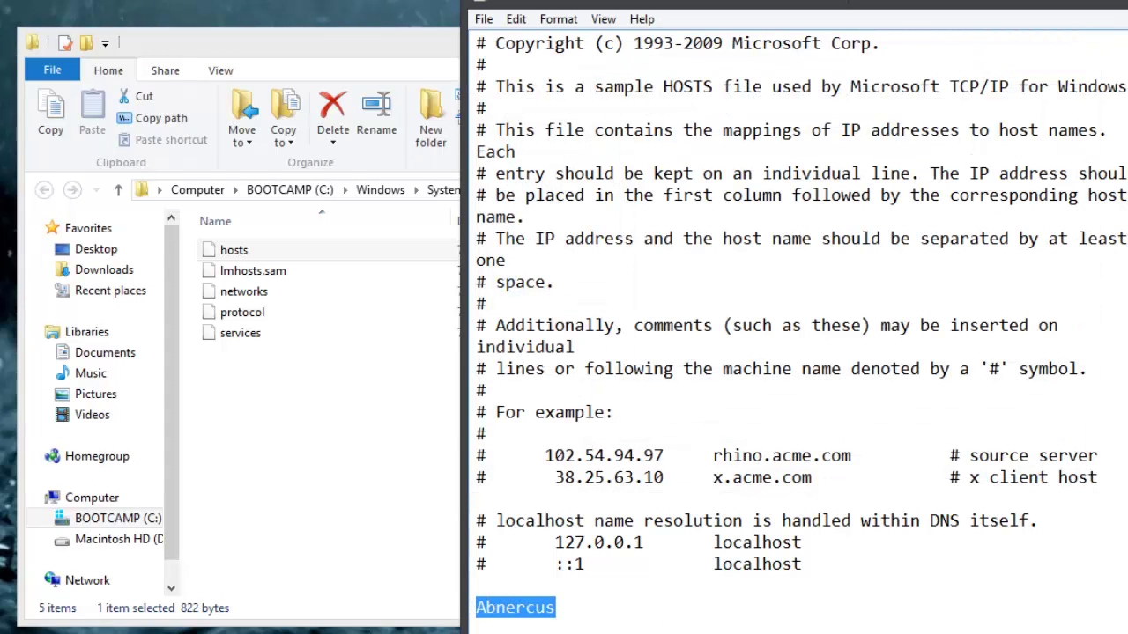
key(alt+F4)
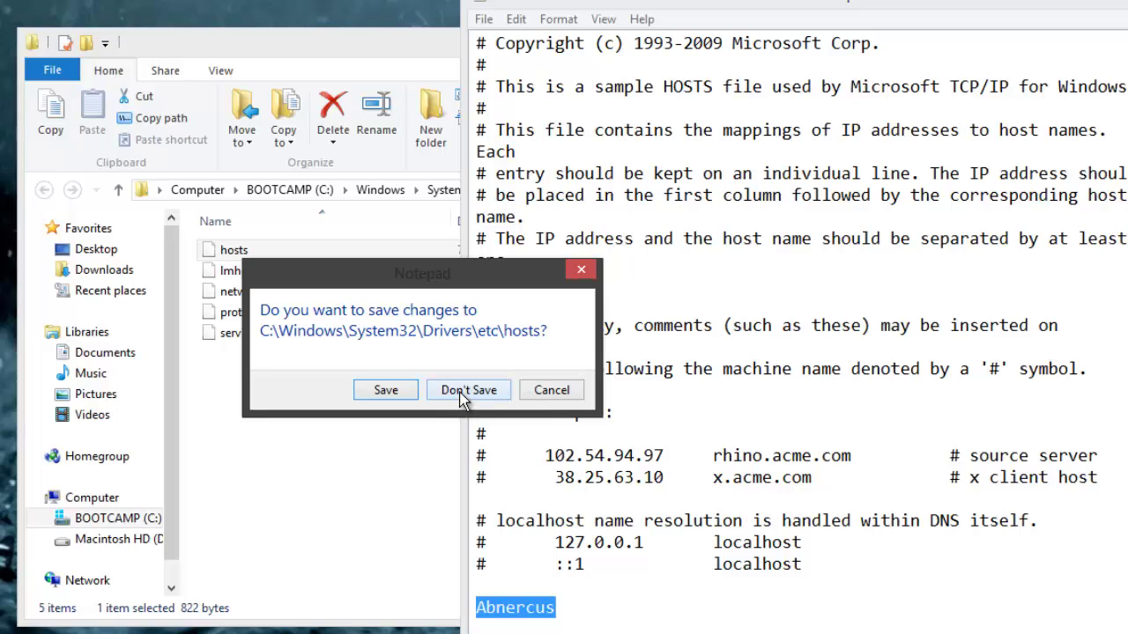
click(463, 398)
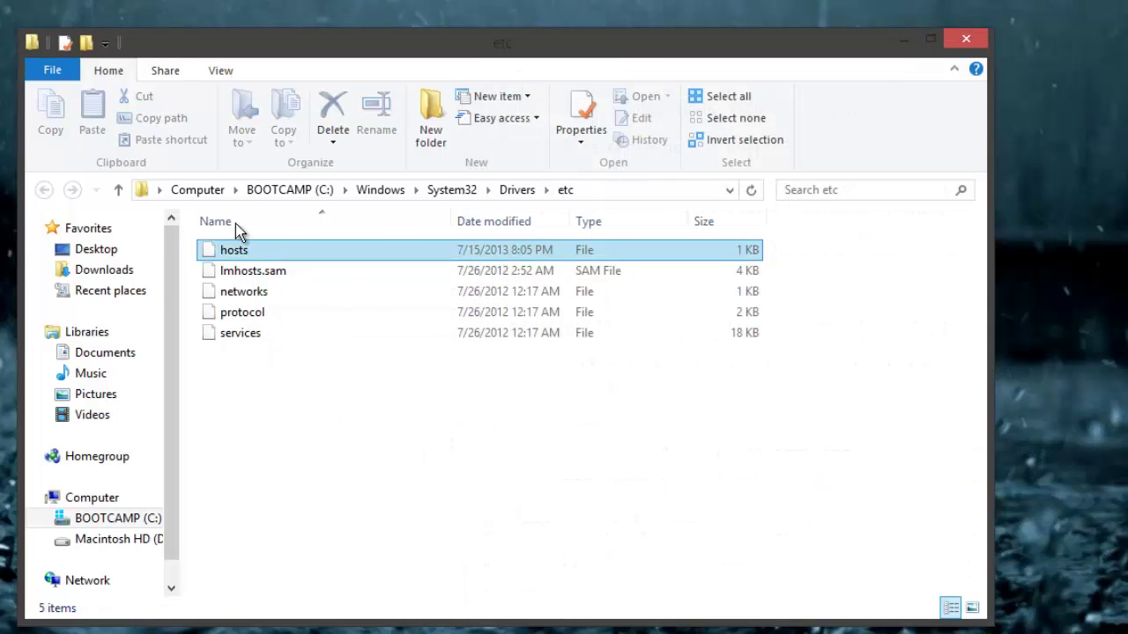
In hosts Properties, check the Security permissions of SYSTEM, Administrators and Users.
right_click(238, 253)
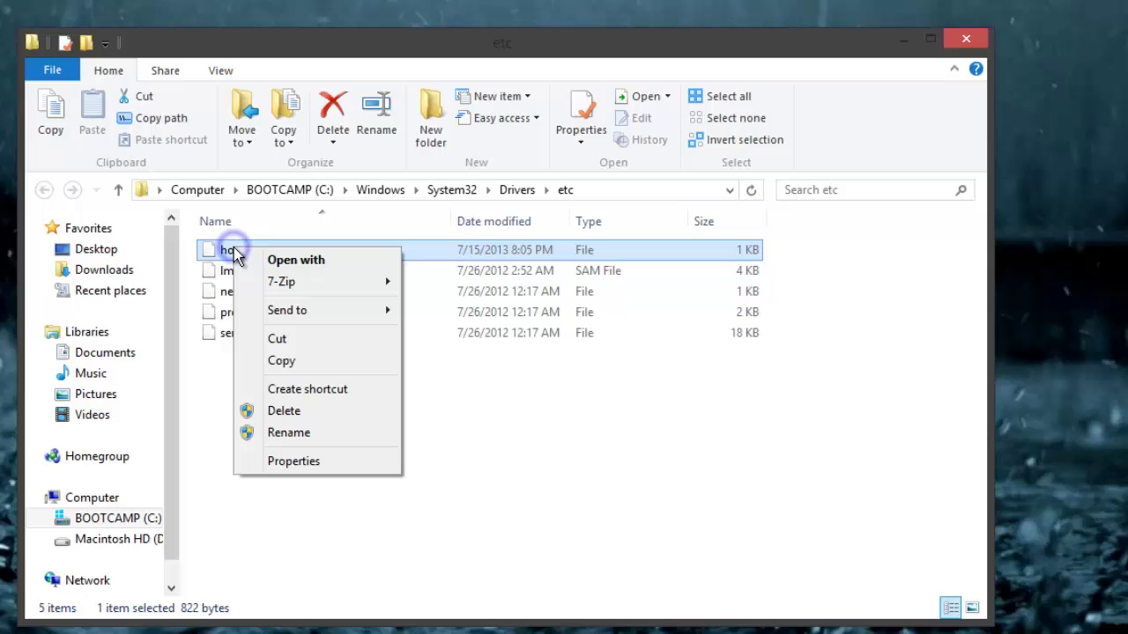
click(254, 461)
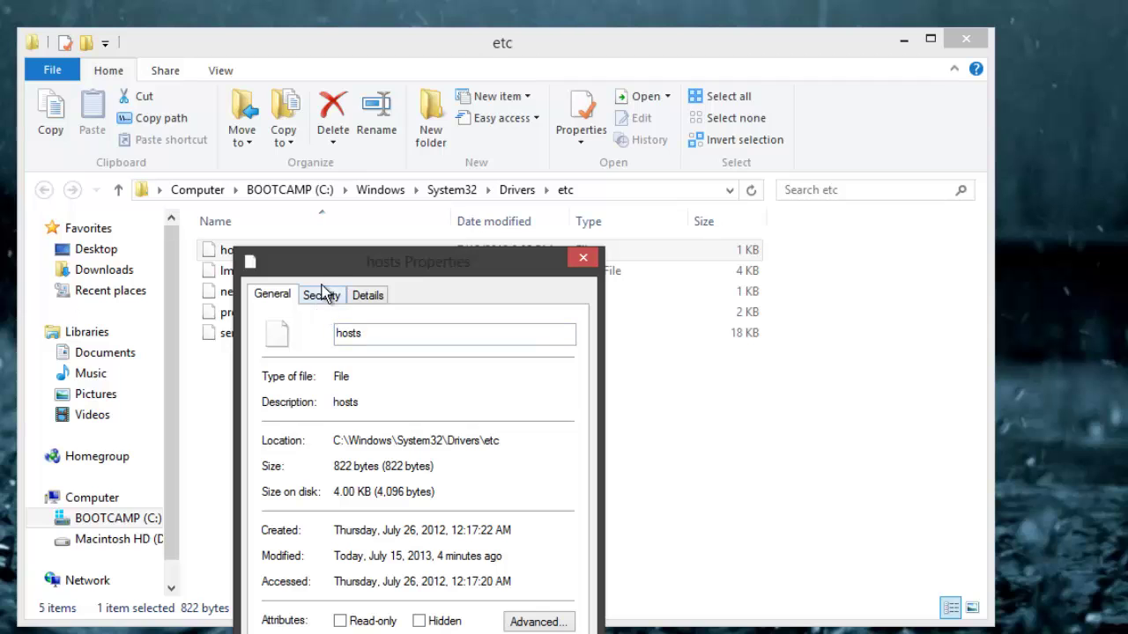
drag(479, 278, 472, 169)
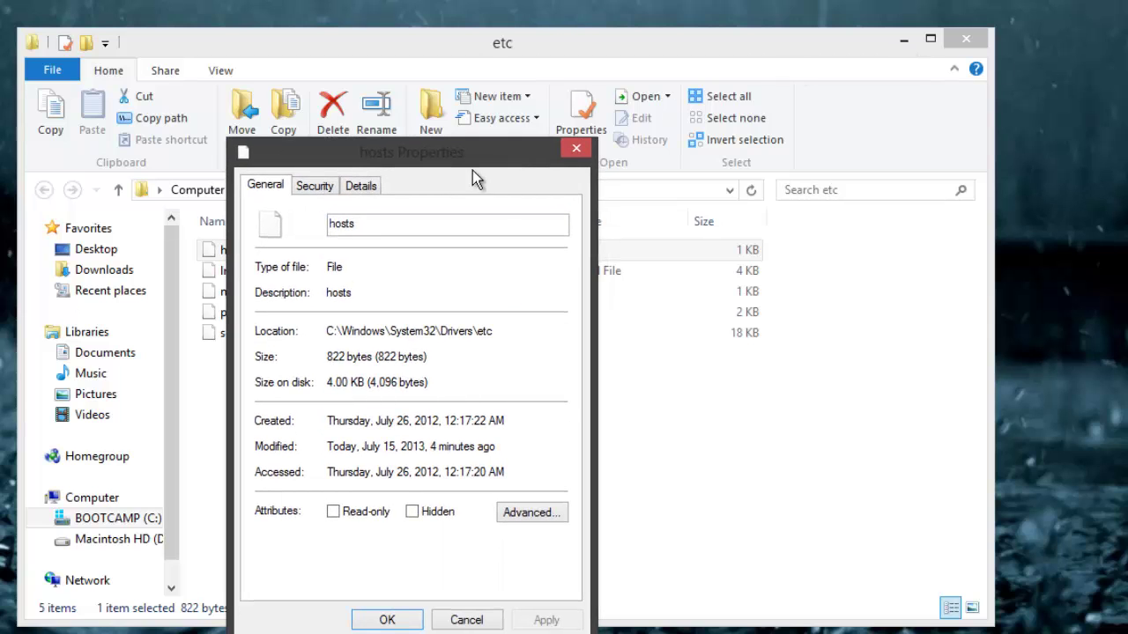
click(315, 187)
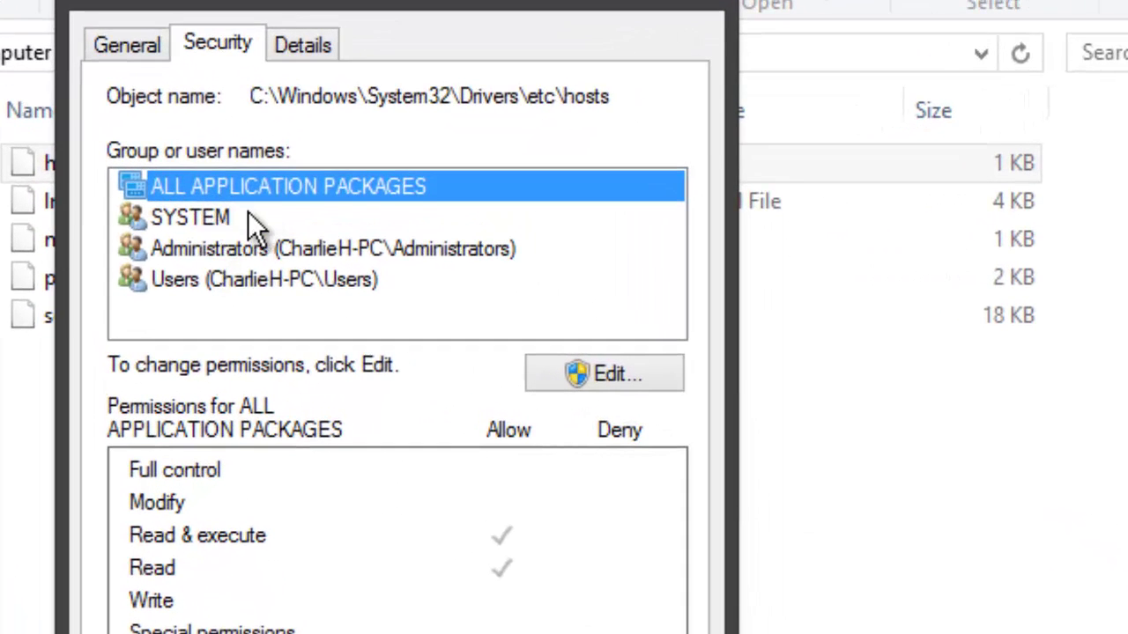
click(247, 216)
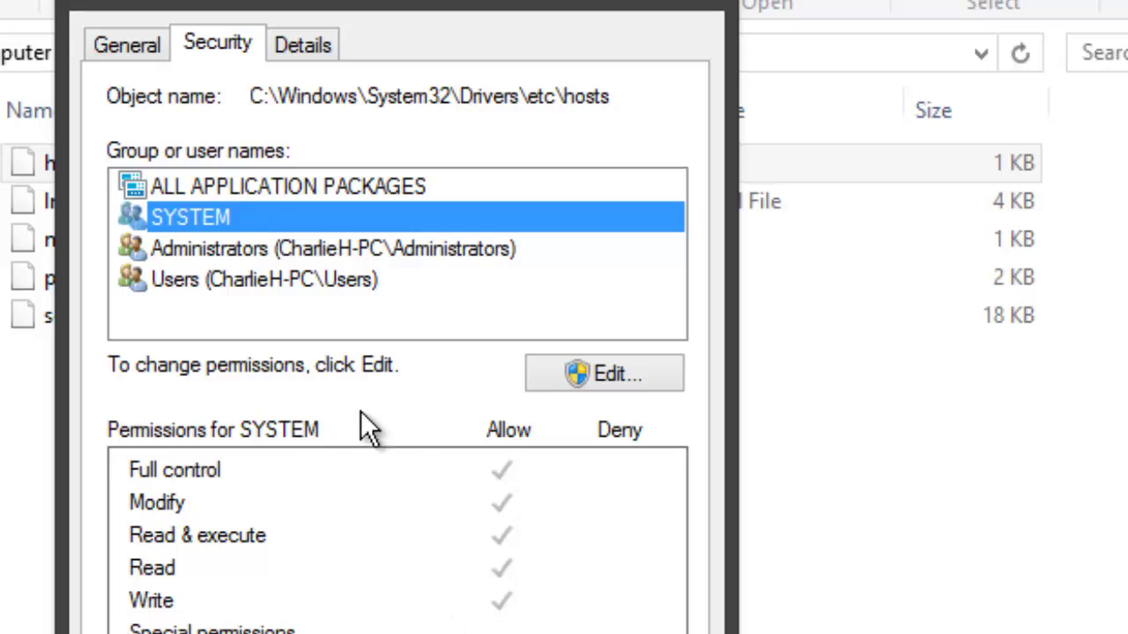
click(244, 250)
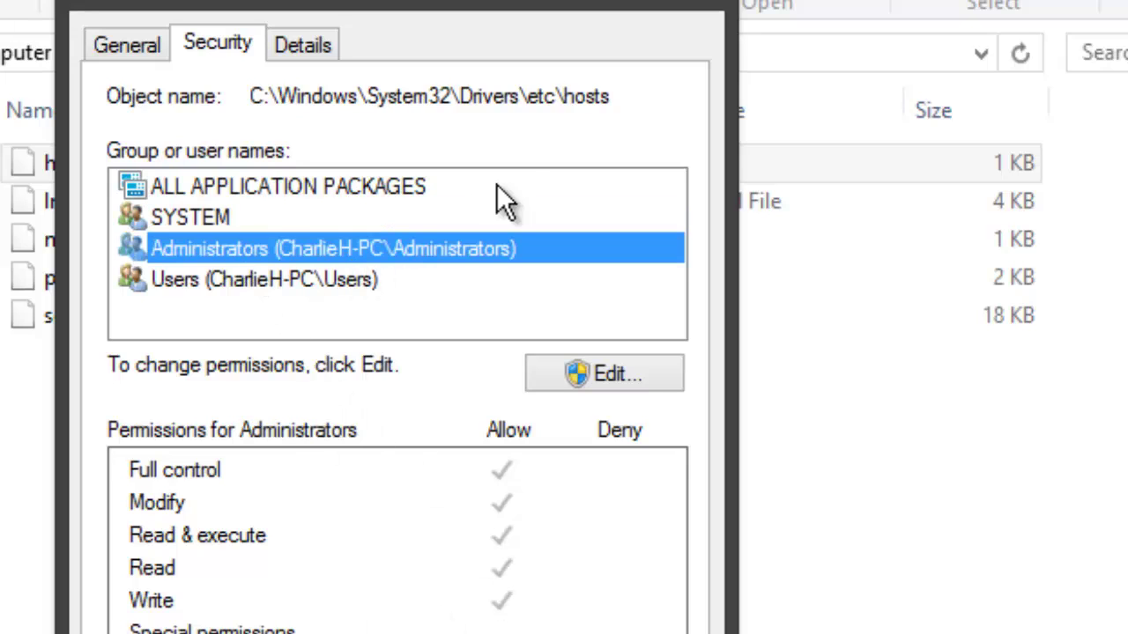
click(276, 284)
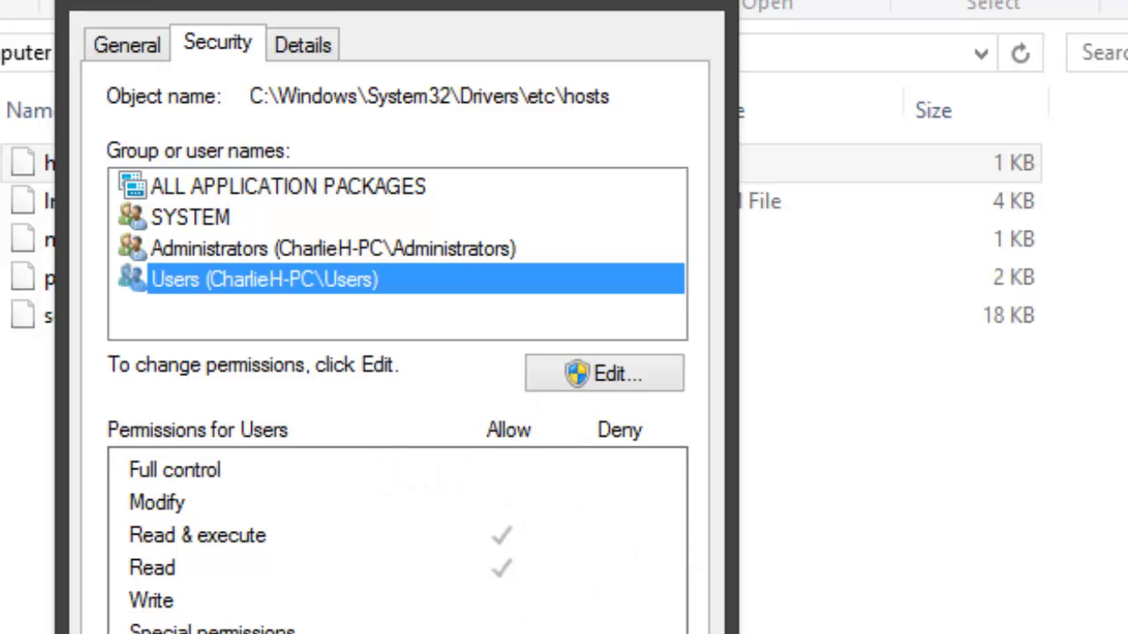
Allow Users Full control on hosts, apply and confirm the warning, then close both dialogs.
click(576, 372)
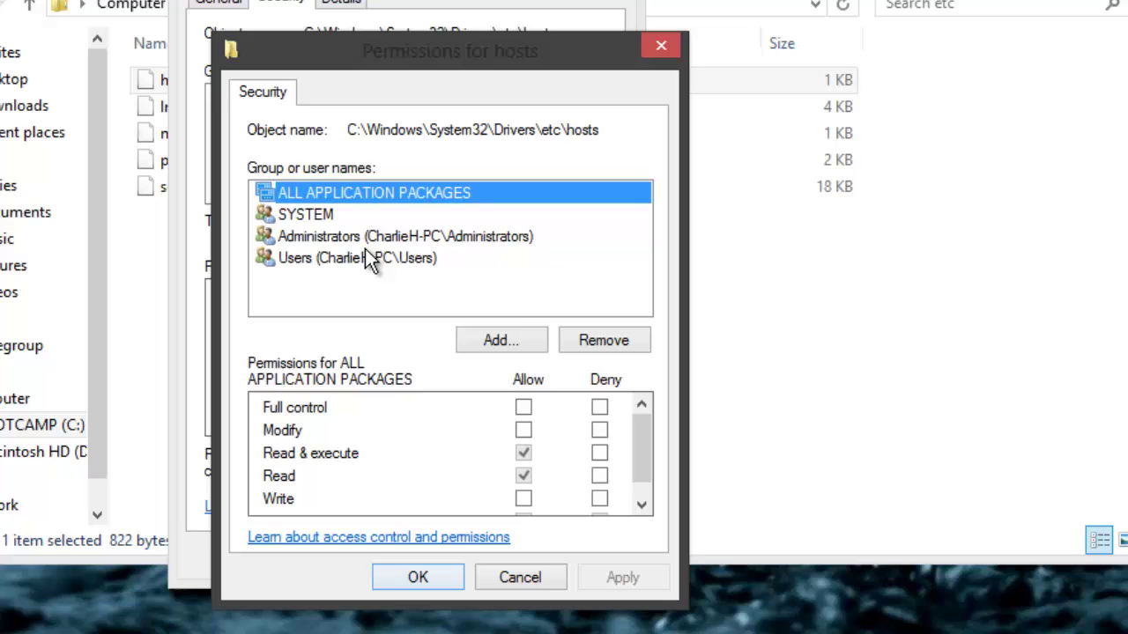
click(370, 258)
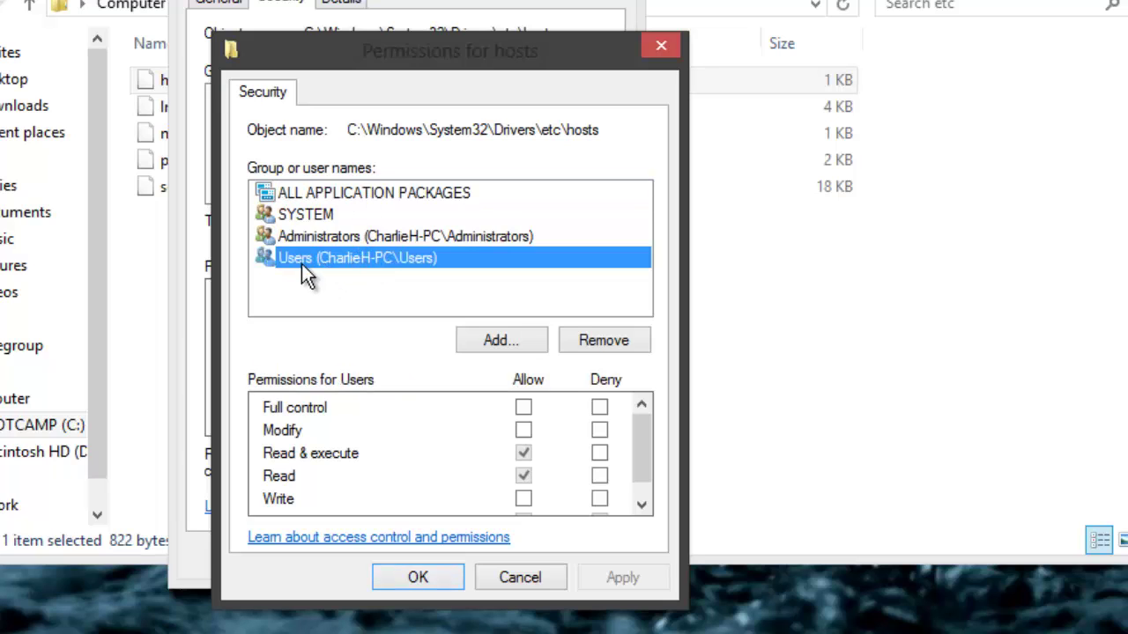
click(523, 407)
drag(640, 443, 637, 497)
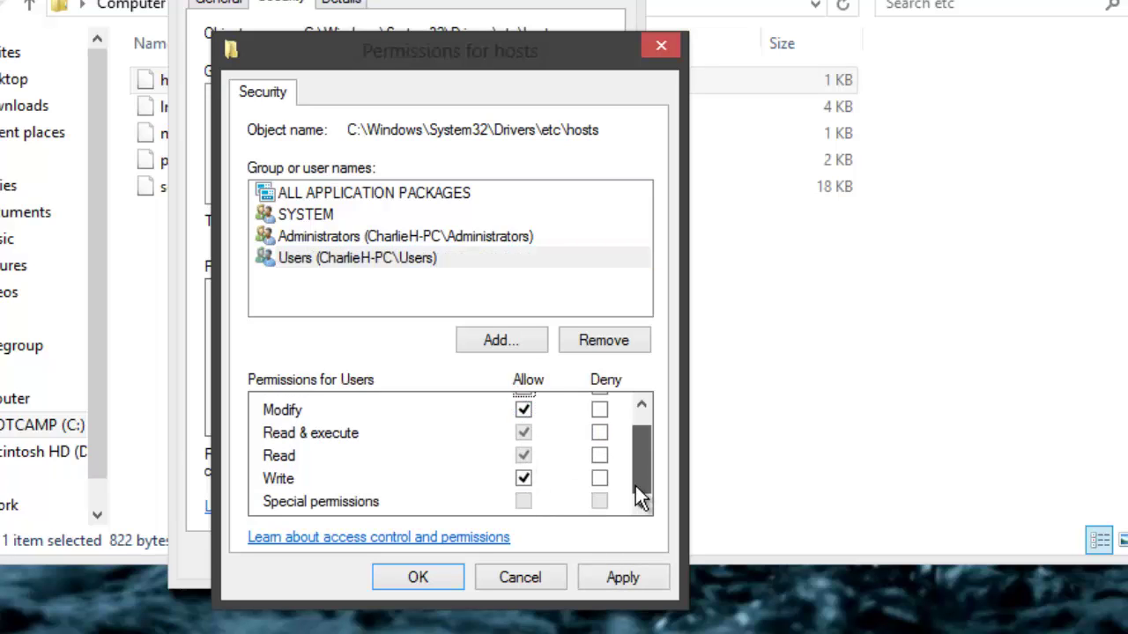
scroll(539, 495, up, 1)
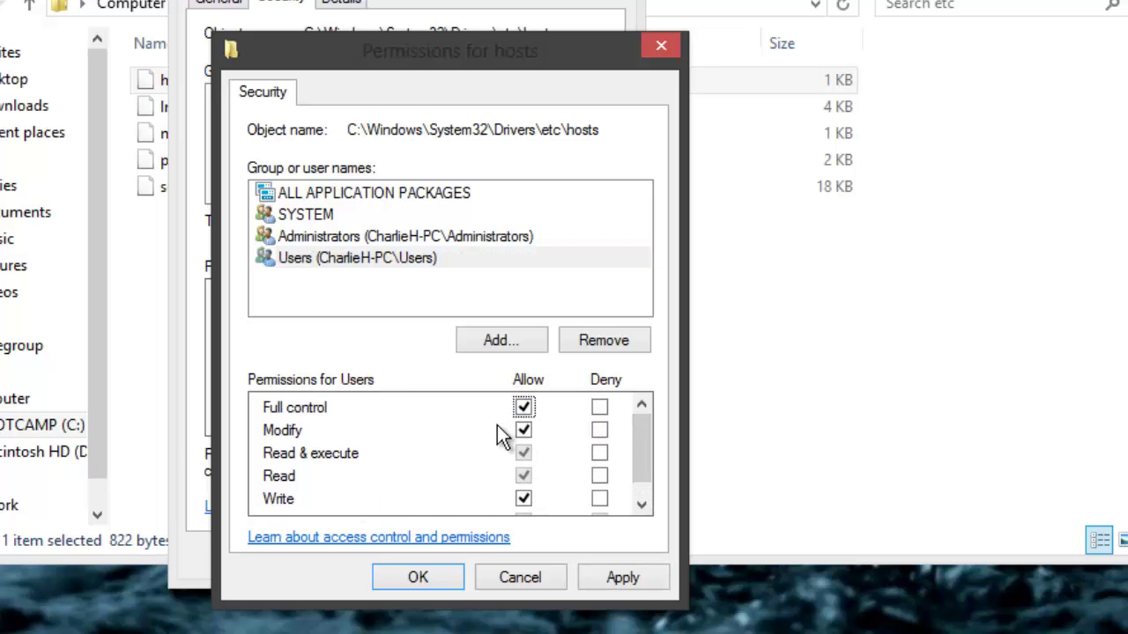
click(621, 588)
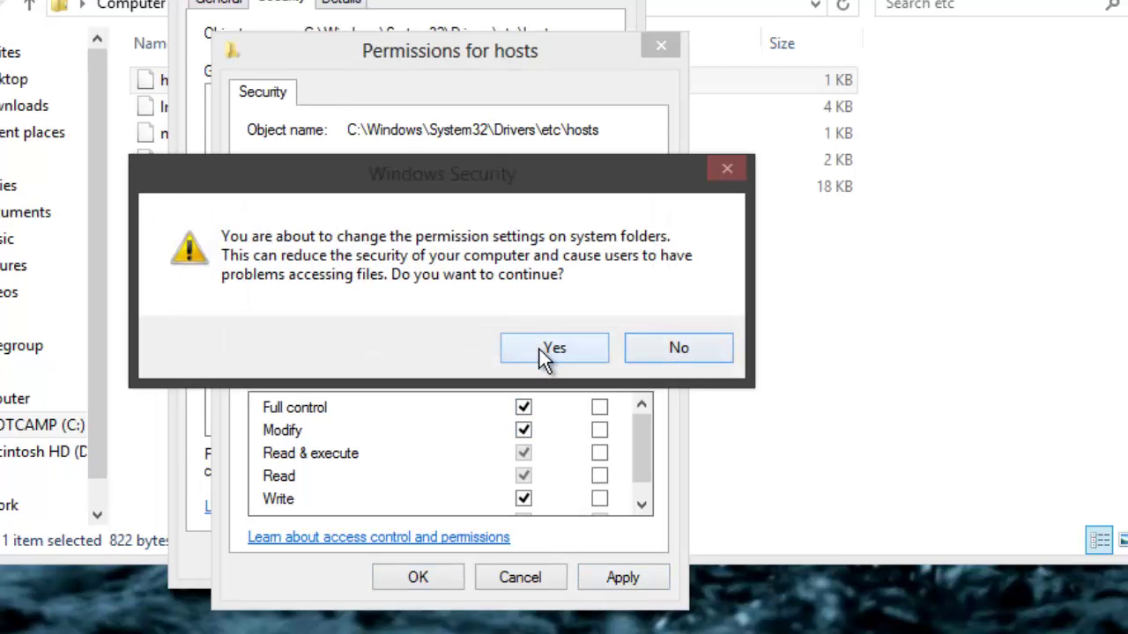
click(539, 348)
click(429, 581)
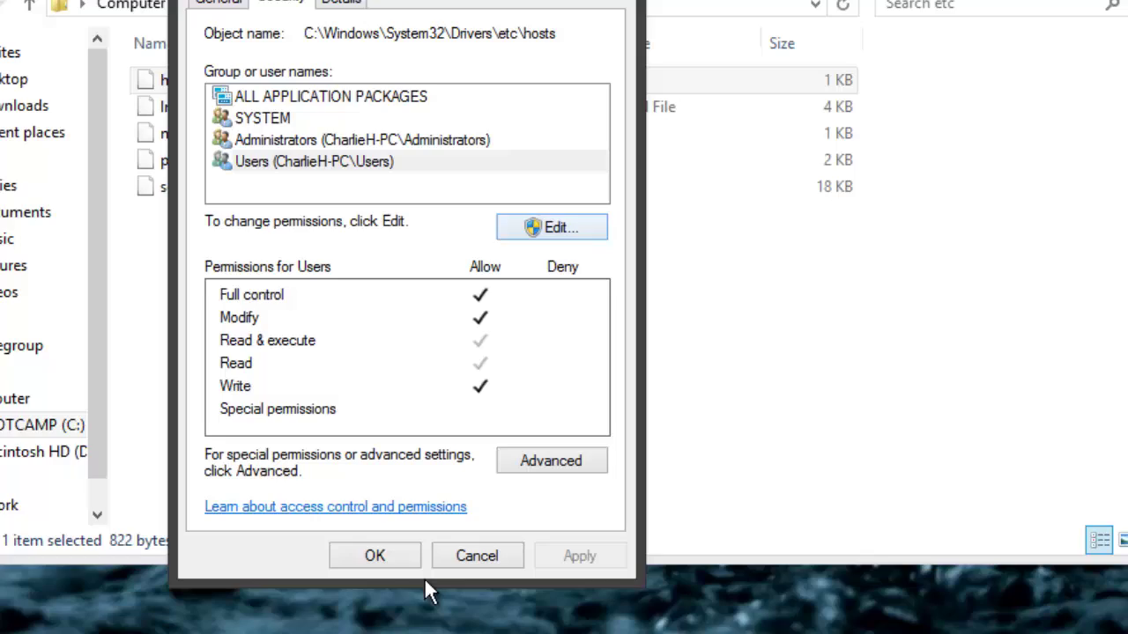
click(361, 553)
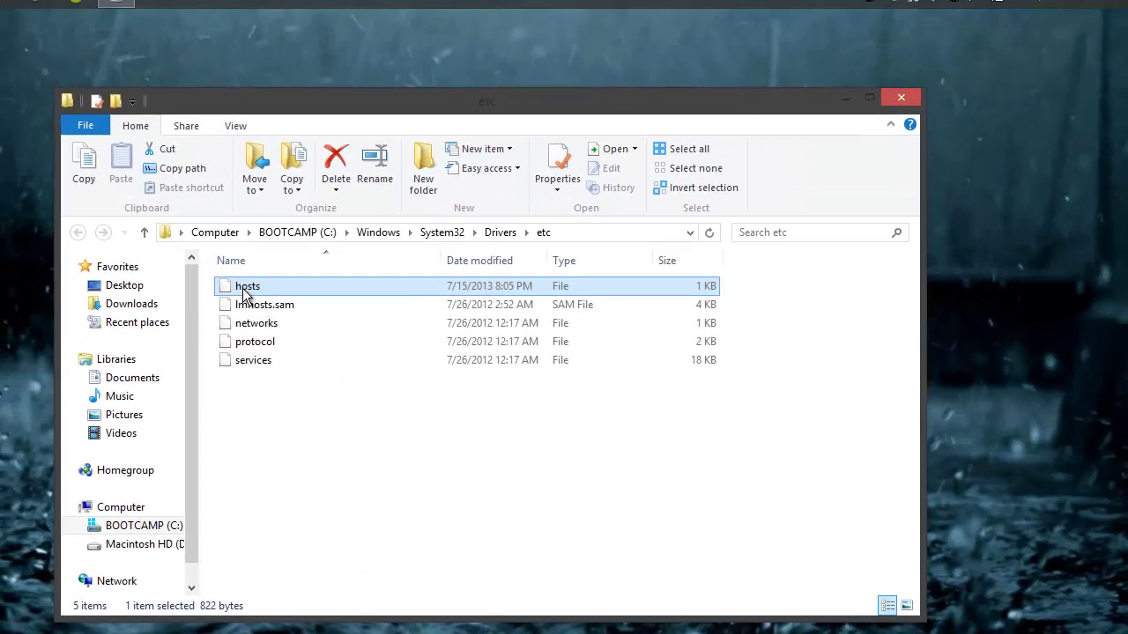
Open hosts in Notepad, add Abnercus after the last line, and save on closing.
double_click(226, 224)
click(342, 372)
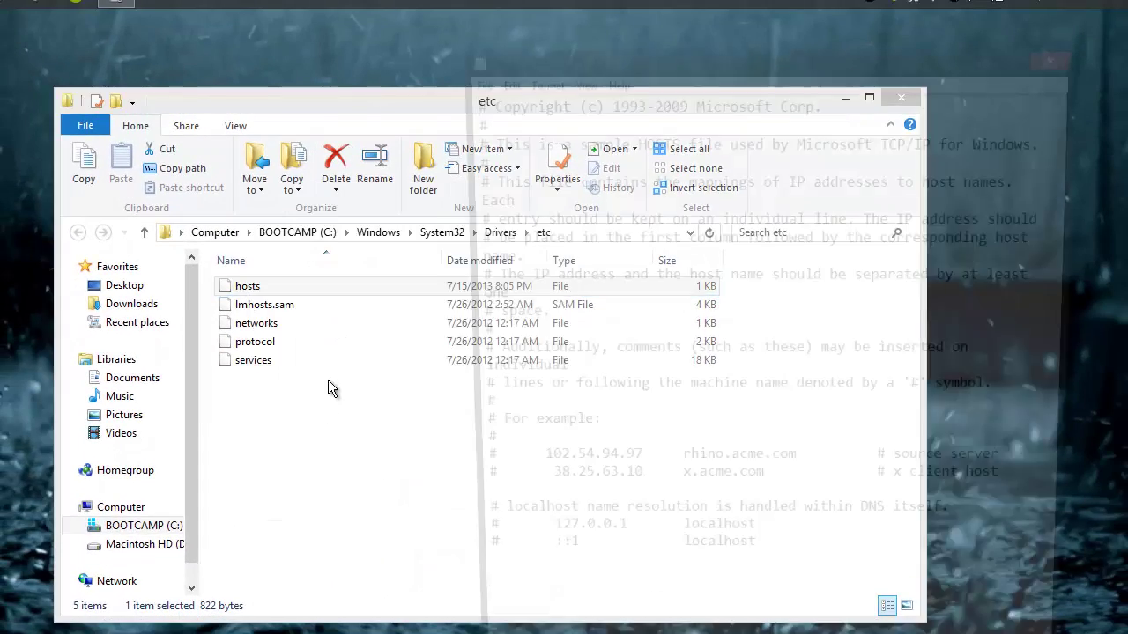
click(800, 577)
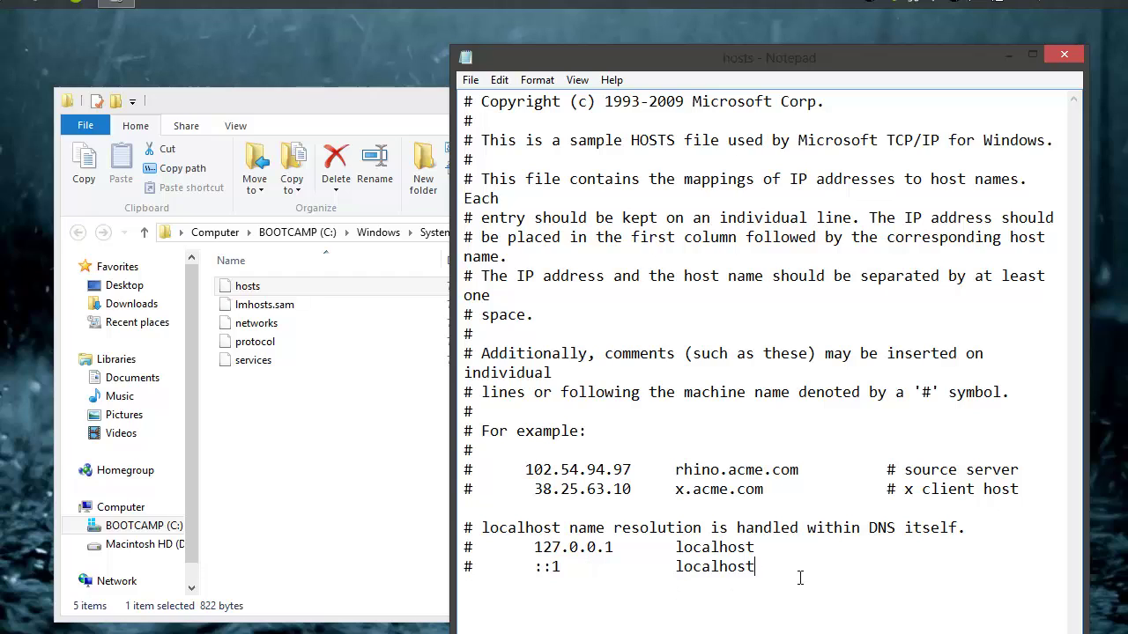
text(Abnercus)
key(Tab)
click(1062, 59)
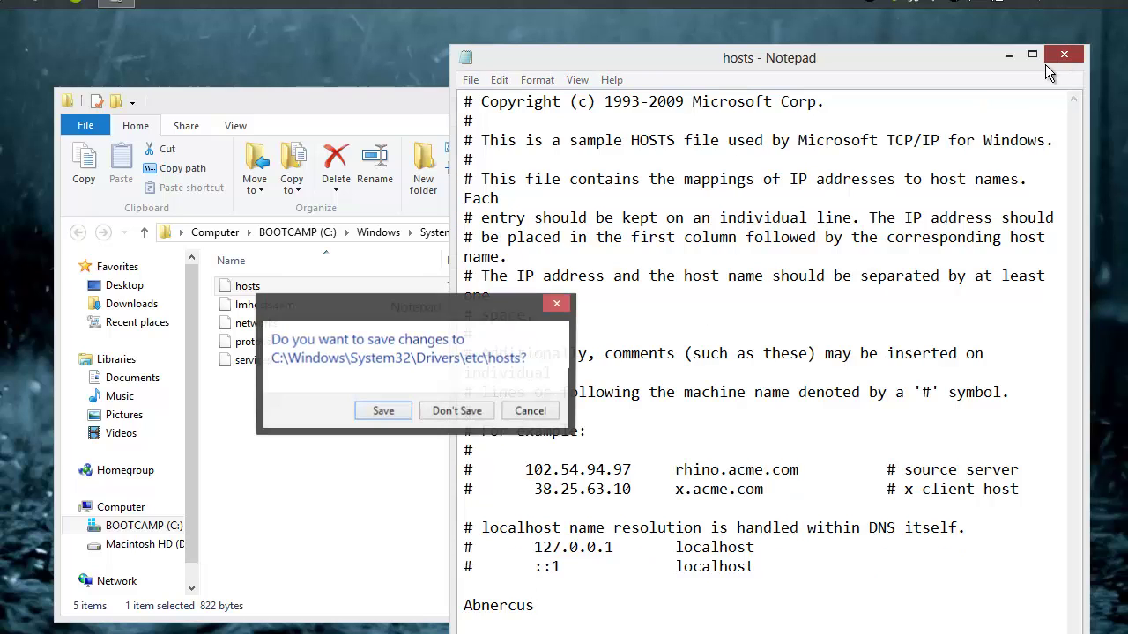
click(393, 411)
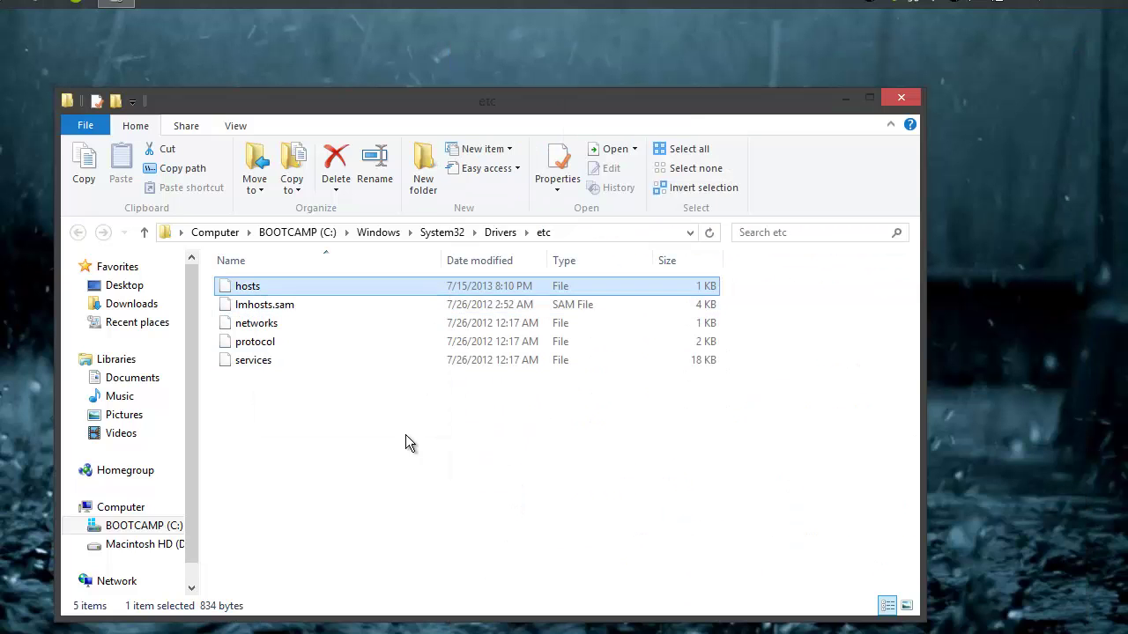
Reopen hosts in Notepad, delete the Abnercus test word, and save on closing.
click(404, 463)
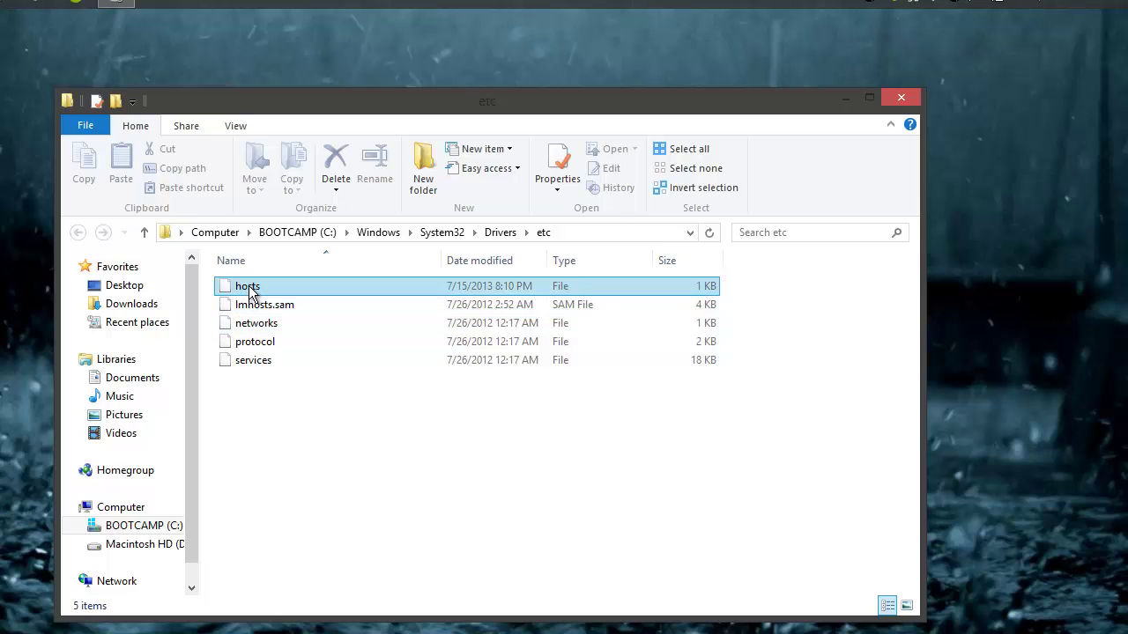
double_click(250, 289)
click(326, 368)
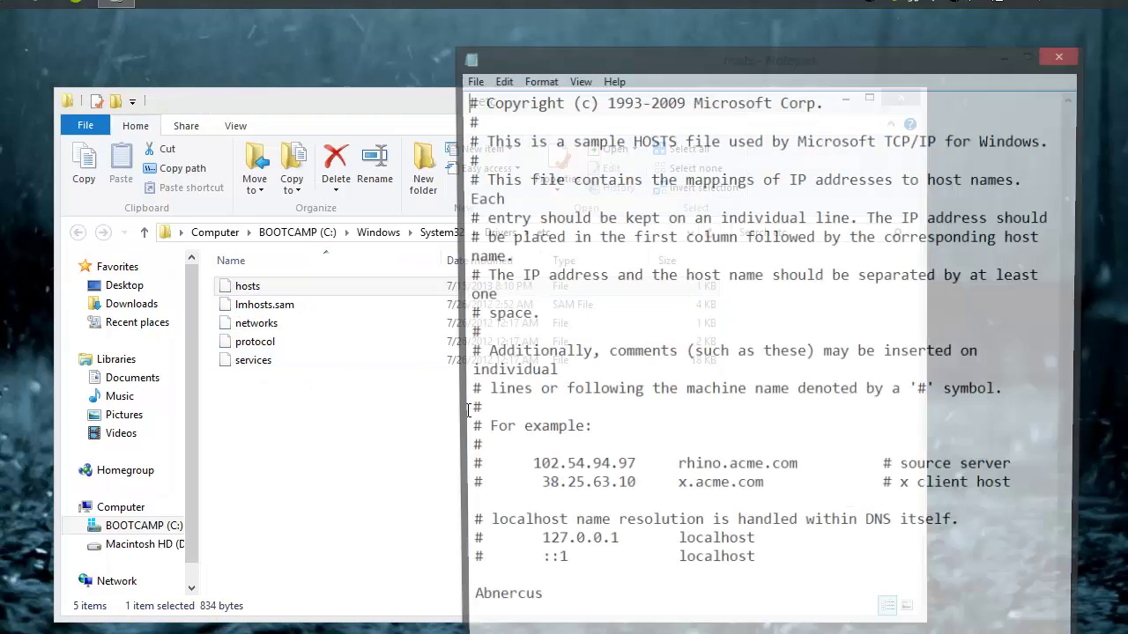
drag(564, 599, 434, 591)
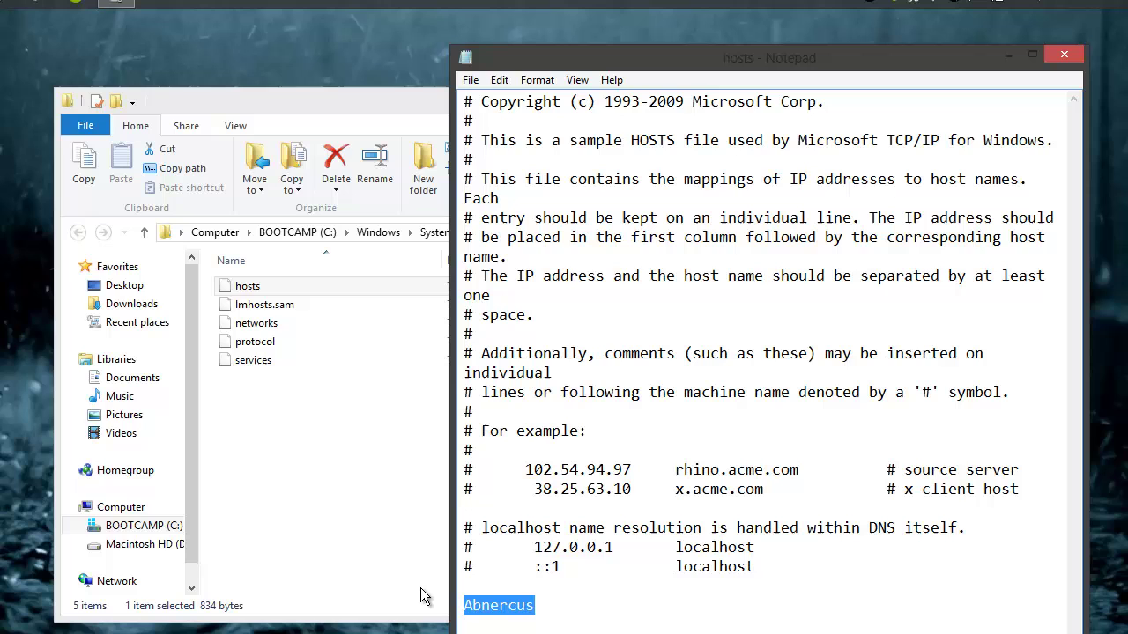
key(Delete)
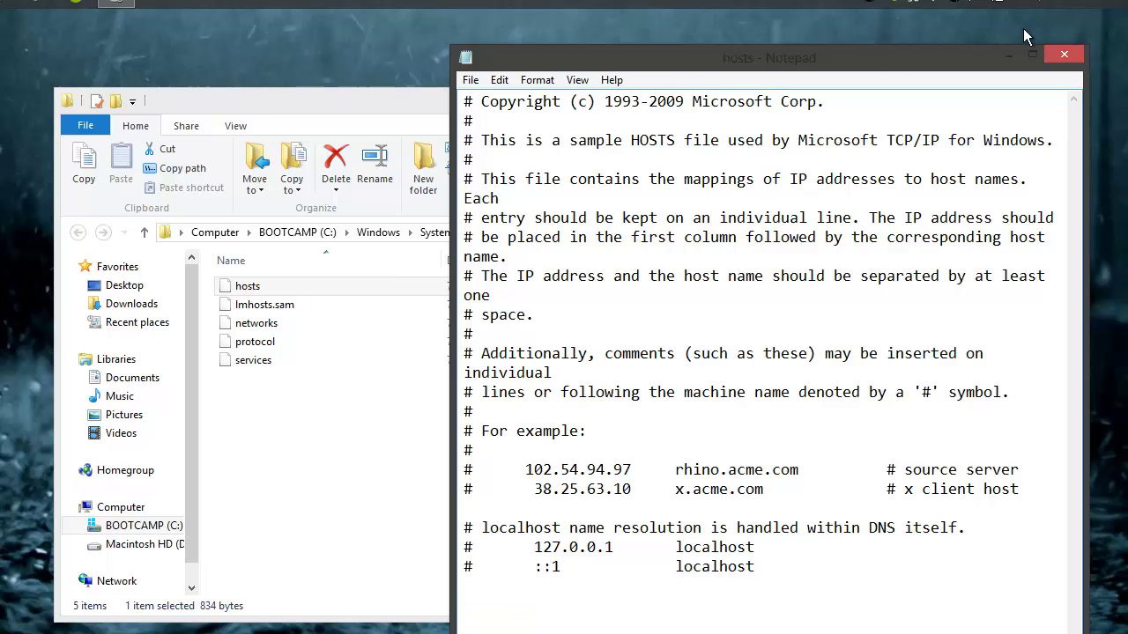
click(1064, 56)
click(382, 412)
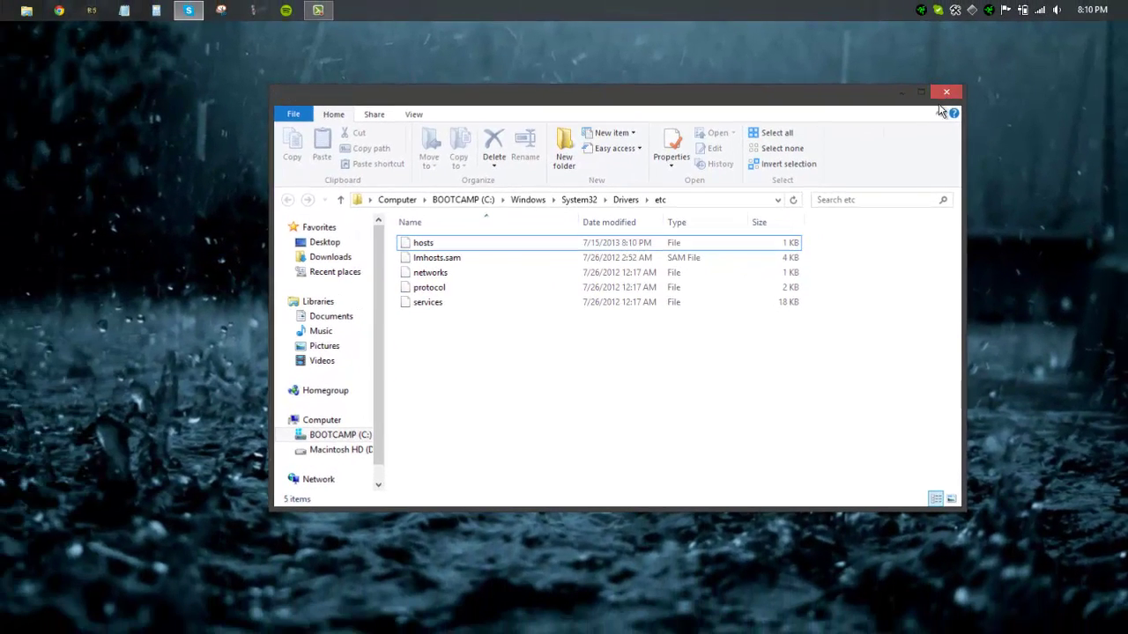
Close the etc folder's File Explorer window.
click(946, 92)
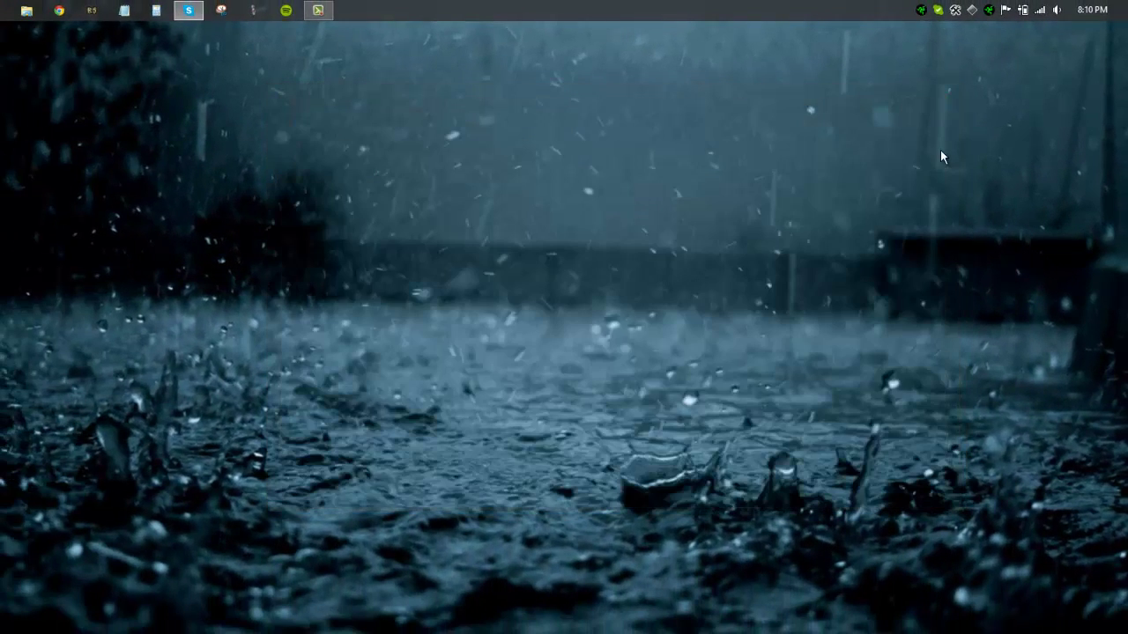